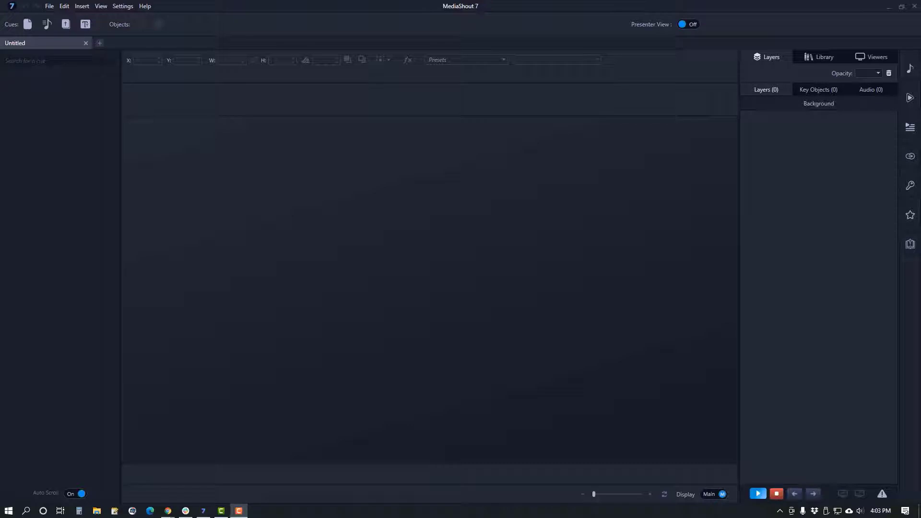
- In Settings, choose The Message as the default Bible translation
left_click(126, 10)
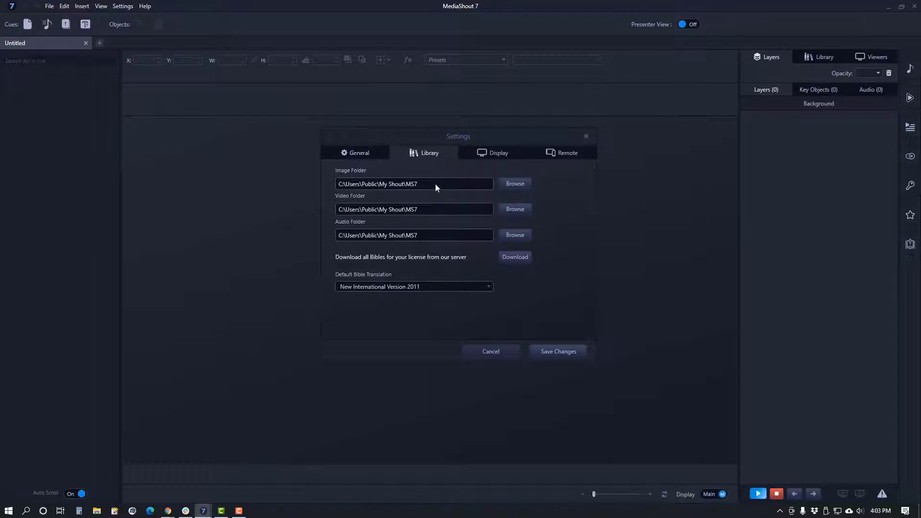
left_click(374, 287)
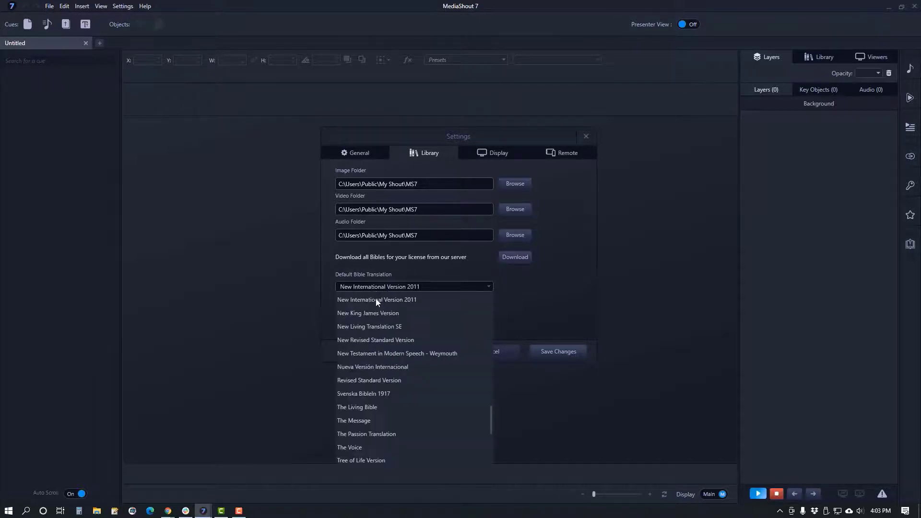
scroll(391, 357, "down", 1)
scroll(391, 357, "down", 2)
scroll(393, 364, "up", 3)
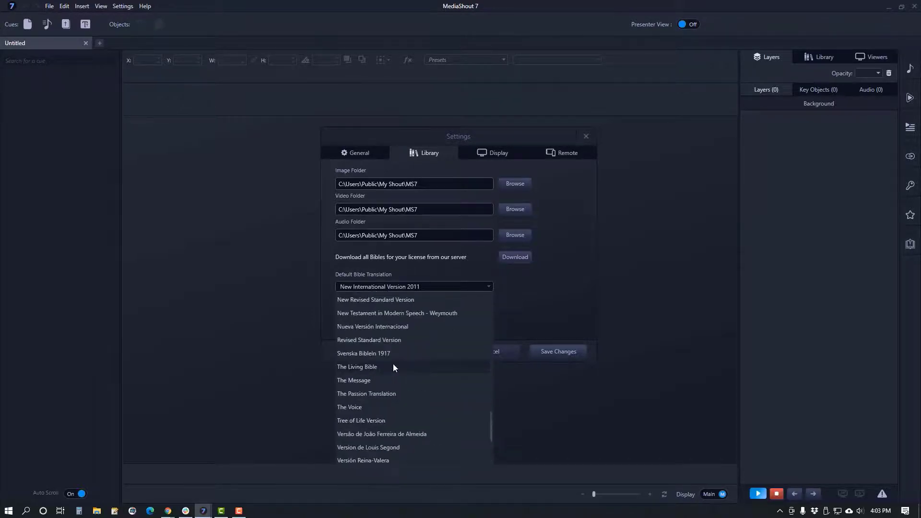
scroll(392, 365, "up", 2)
scroll(392, 367, "up", 3)
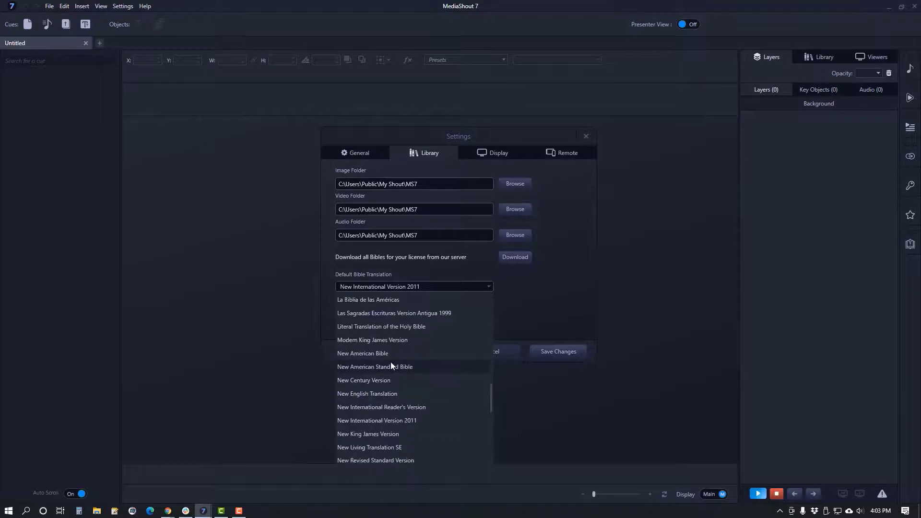
scroll(392, 368, "up", 2)
scroll(393, 367, "down", 2)
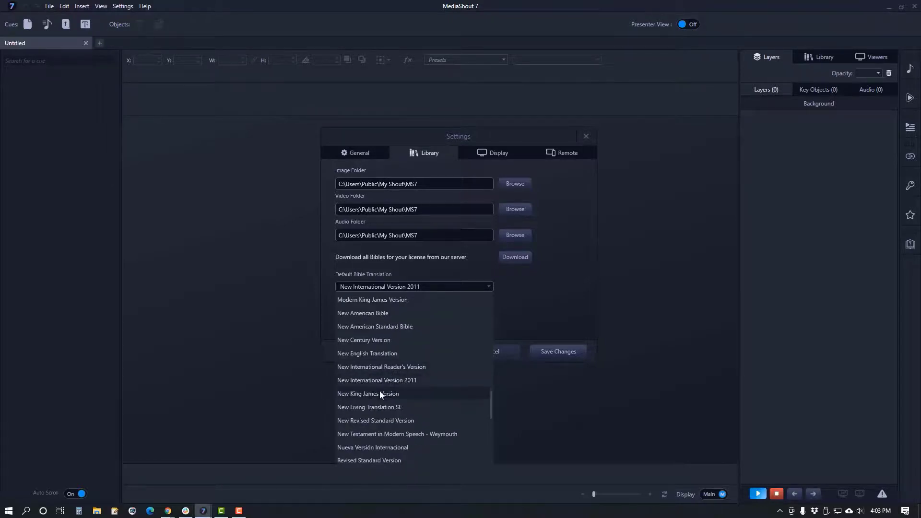
scroll(373, 413, "down", 3)
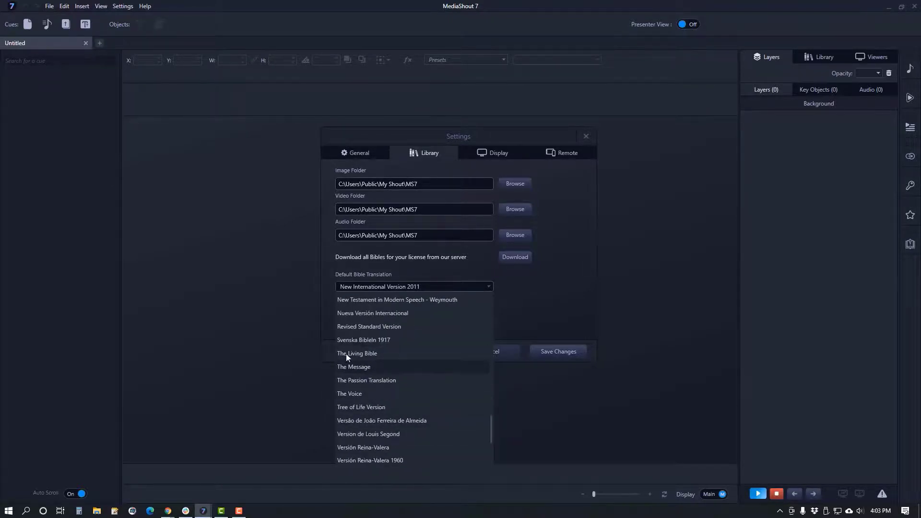
left_click(371, 366)
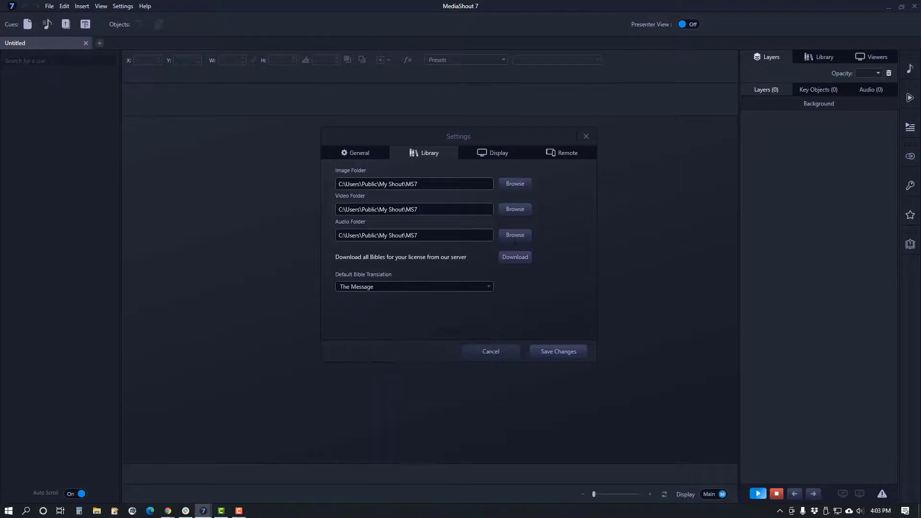
- Save the settings change and bring up the Bibles insert dialog
left_click(554, 353)
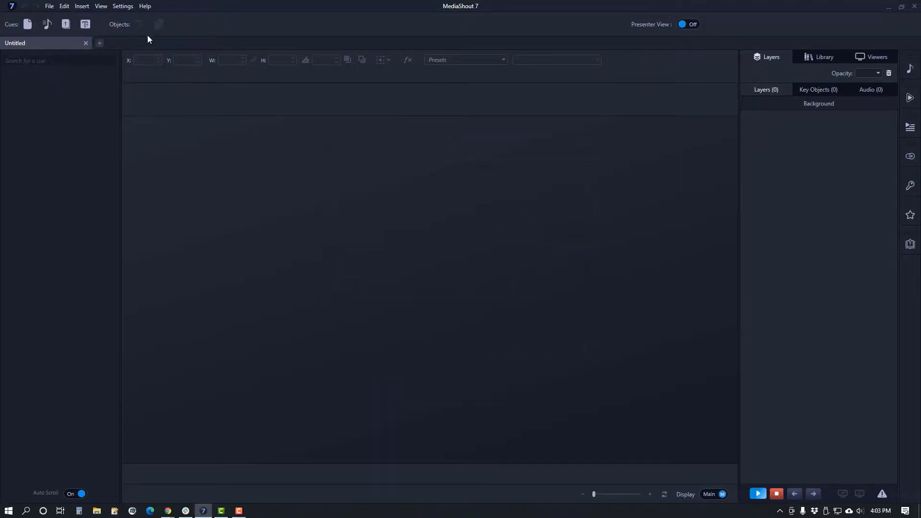
left_click(65, 27)
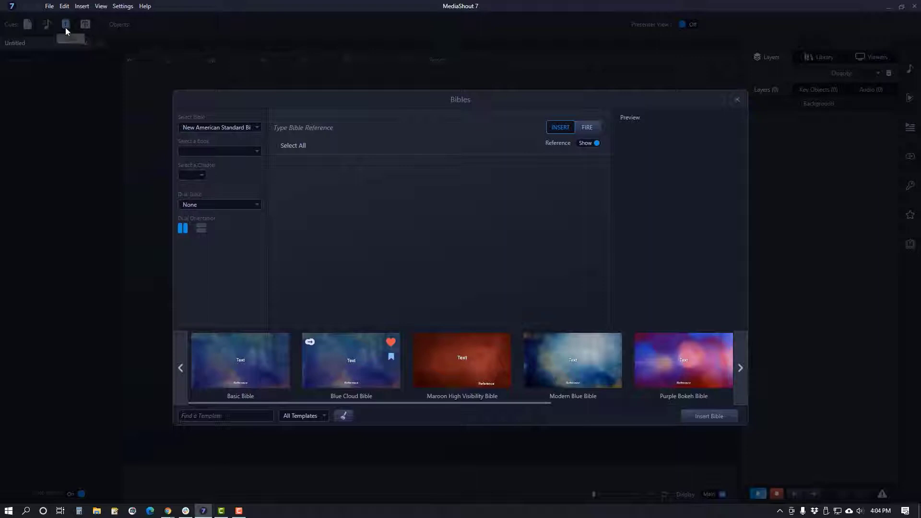